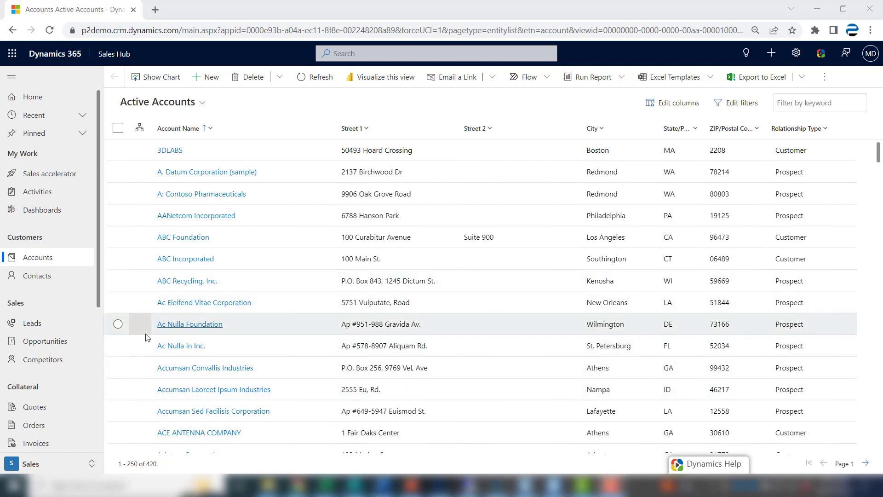
Switch the Leads list to the Open Leads view.
{"action": "left_click", "coordinate": [33, 324]}
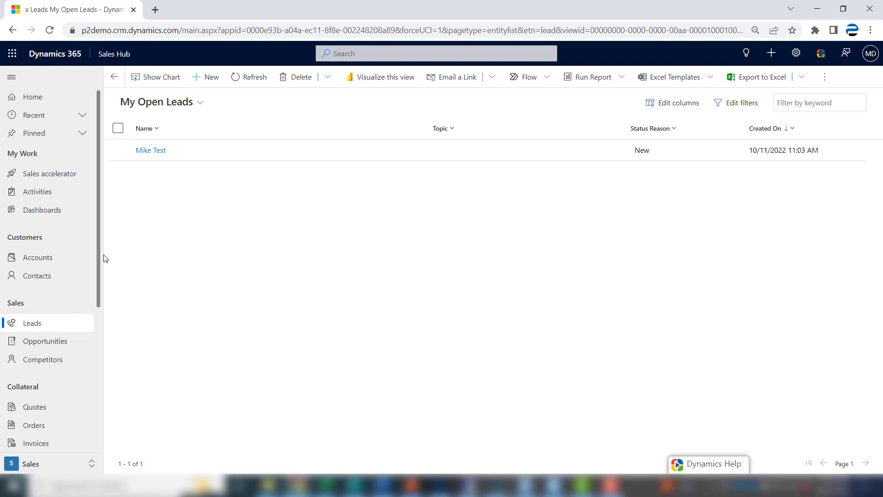
{"action": "left_click", "coordinate": [201, 105]}
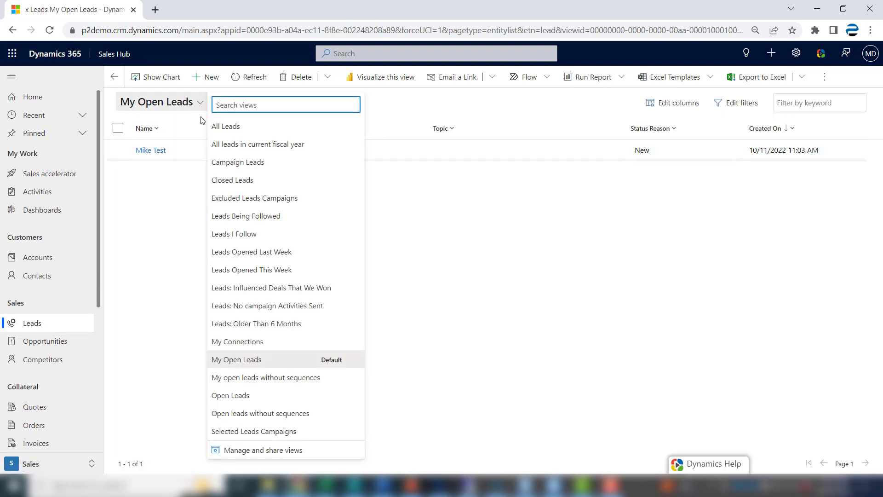
{"action": "left_click", "coordinate": [232, 395]}
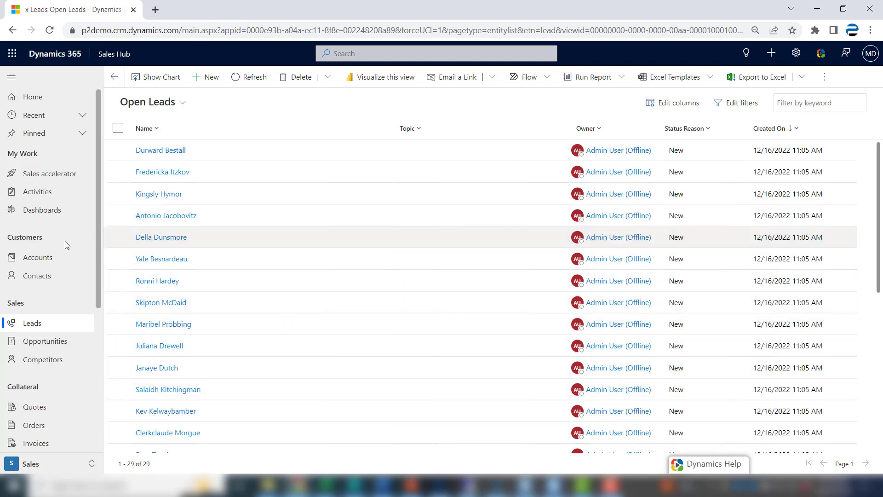
Switch Accounts to the Connecticut Companies view, then bring up the Opportunities list.
{"action": "left_click", "coordinate": [43, 258]}
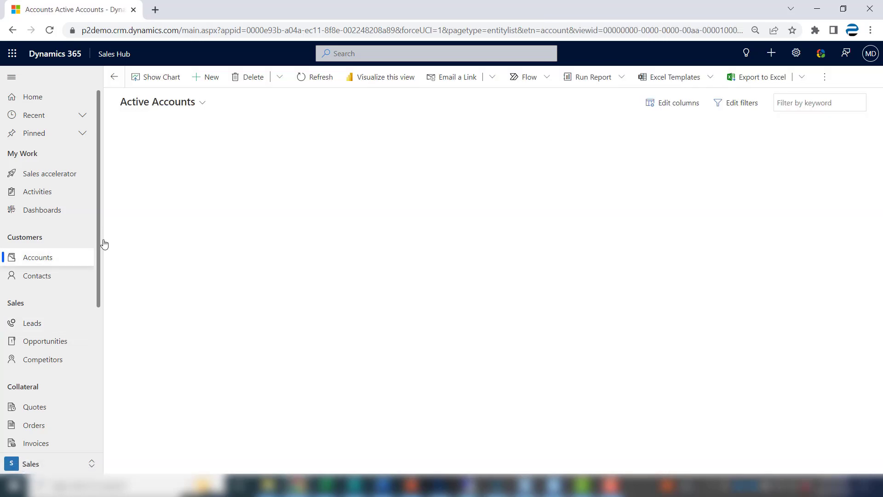
{"action": "left_click", "coordinate": [203, 104]}
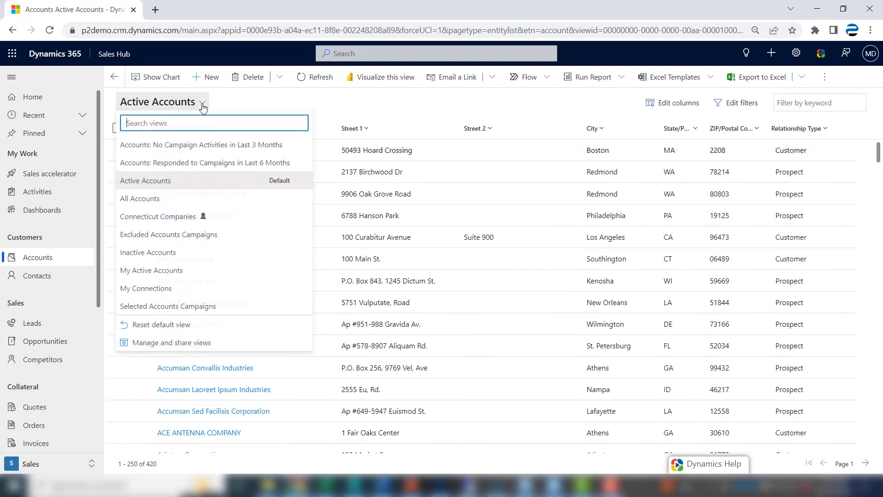
{"action": "left_click", "coordinate": [175, 217]}
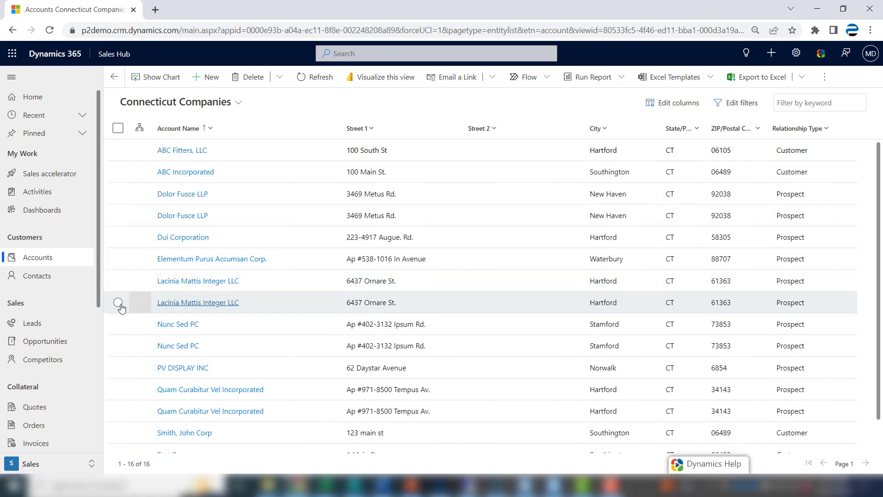
{"action": "left_click", "coordinate": [49, 342]}
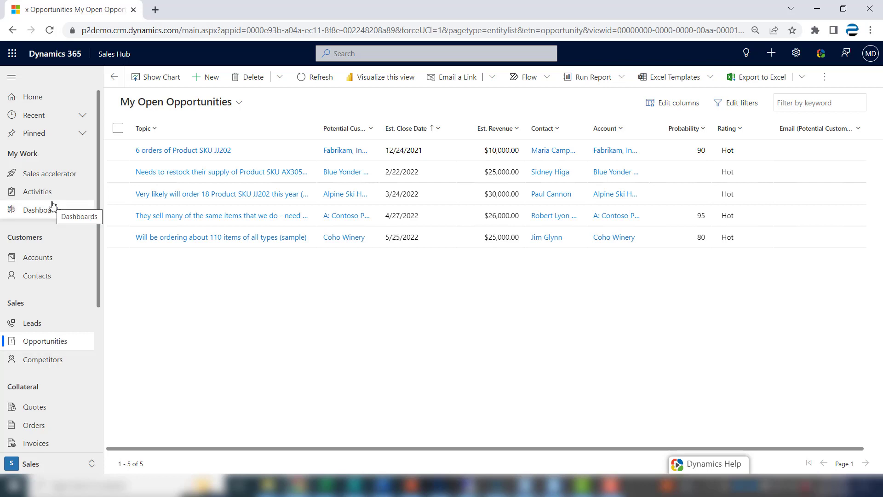
Create a new Dynamics 365 dashboard using the 3-Column Regular Dashboard layout.
{"action": "left_click", "coordinate": [47, 214]}
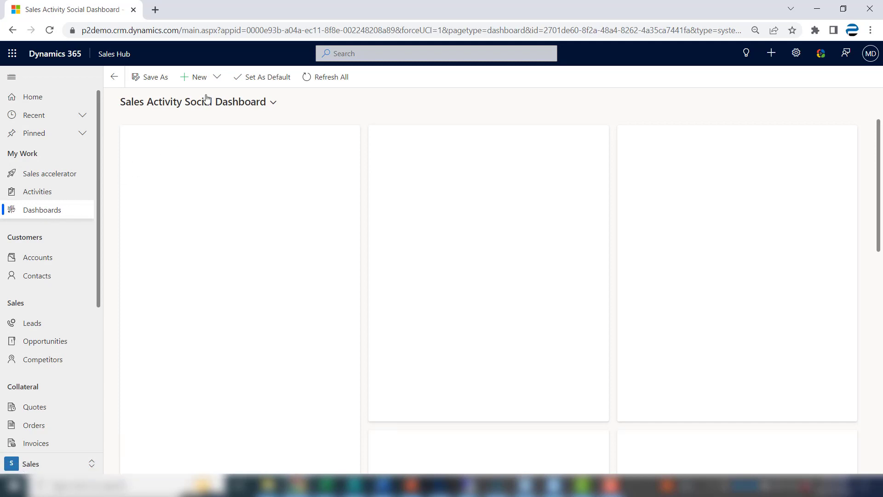
{"action": "left_click", "coordinate": [217, 78]}
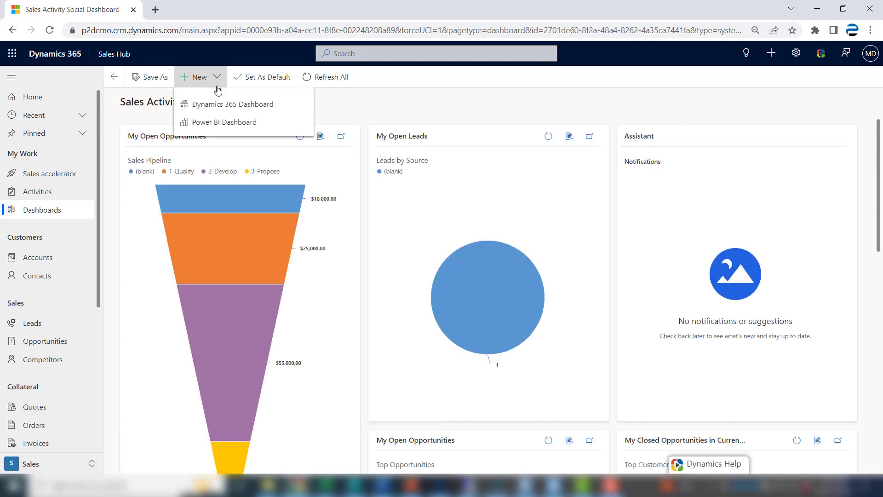
{"action": "left_click", "coordinate": [218, 106]}
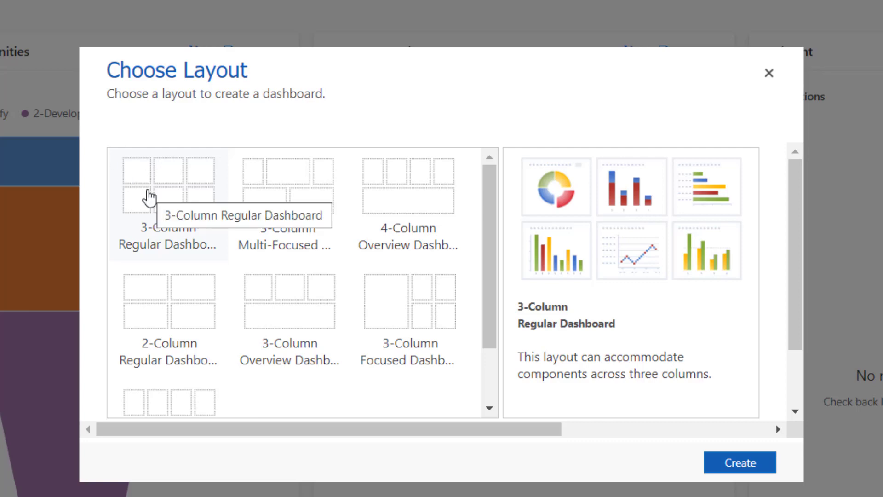
{"action": "left_click", "coordinate": [744, 458]}
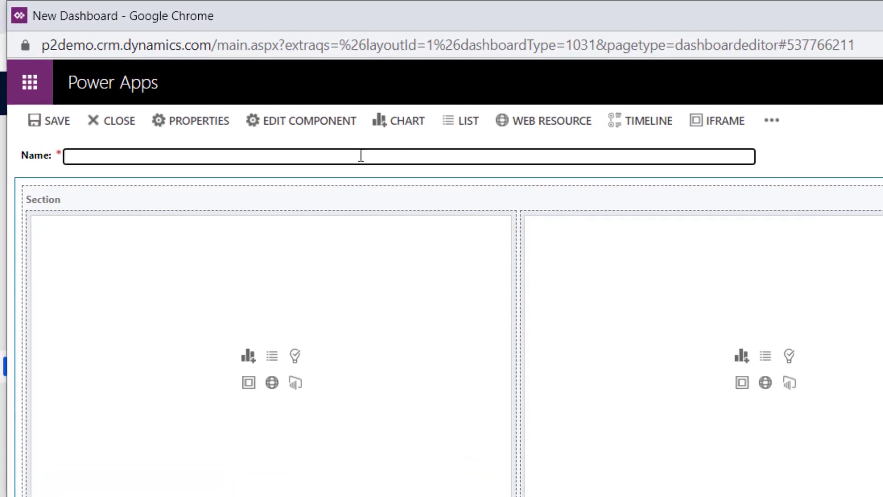
Enter 'My Default Dashboard' as the dashboard name.
{"action": "type", "text": "My De"}
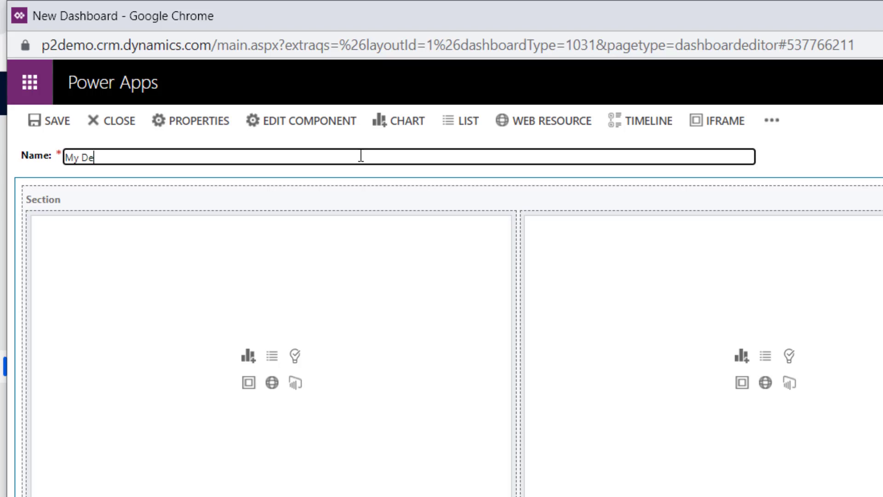
{"action": "type", "text": "fault Dashboard"}
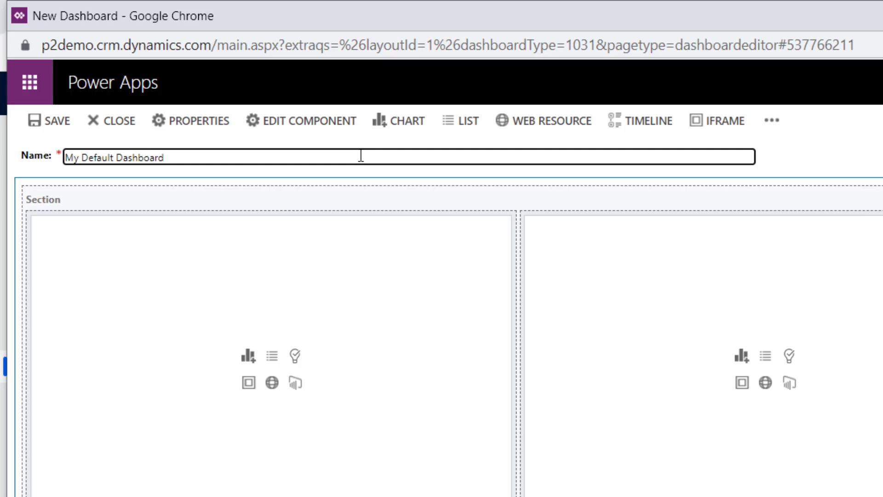
{"action": "key", "text": "Tab"}
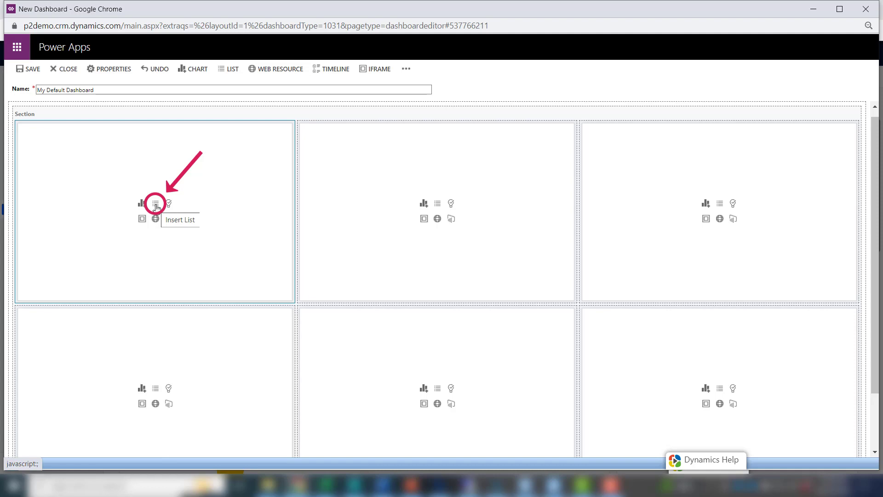
Put a Leads list with the Open Leads view in the first dashboard slot.
{"action": "left_click", "coordinate": [156, 208]}
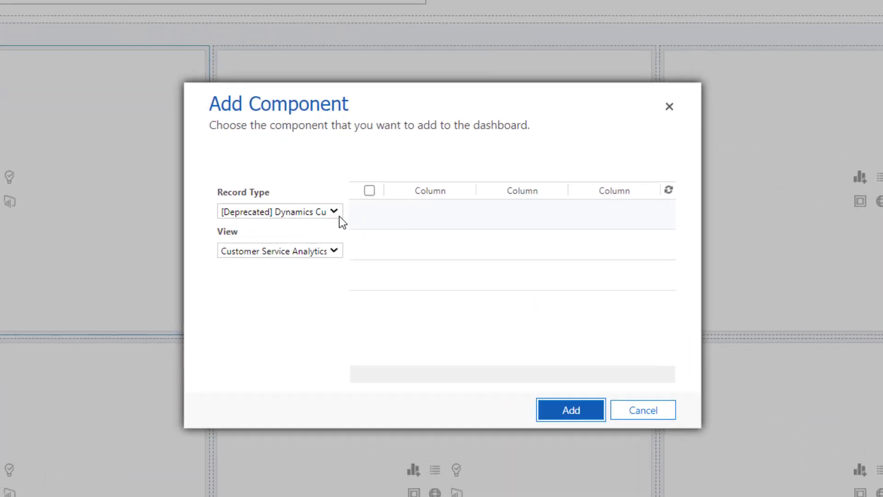
{"action": "left_click", "coordinate": [336, 213]}
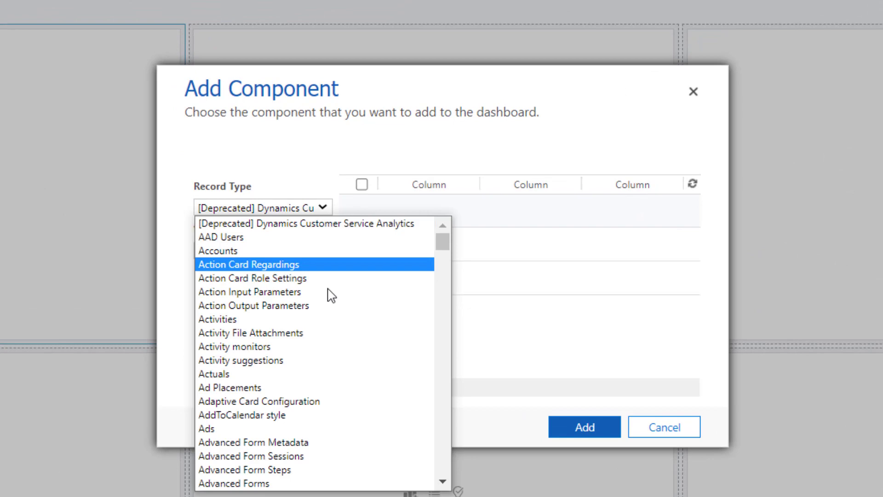
{"action": "scroll", "coordinate": [320, 320], "scroll_direction": "down", "scroll_amount": 10}
{"action": "scroll", "coordinate": [280, 354], "scroll_direction": "down", "scroll_amount": 20}
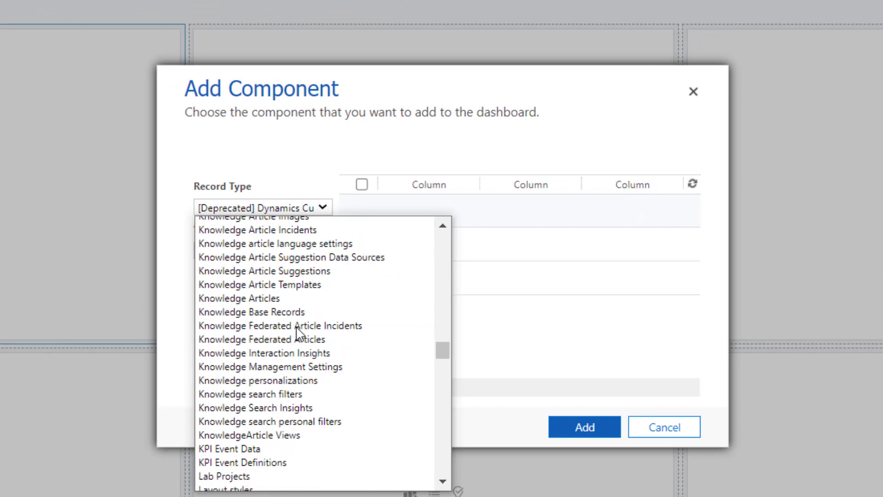
{"action": "left_click", "coordinate": [252, 395]}
{"action": "left_click", "coordinate": [317, 253]}
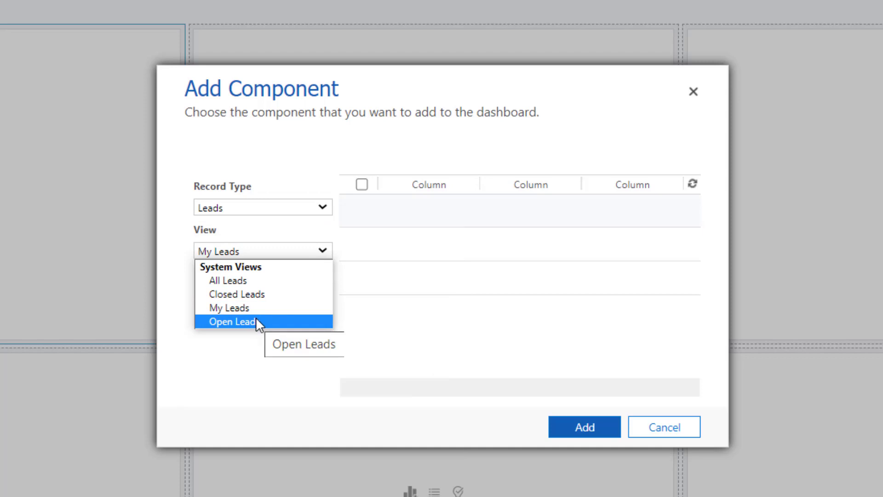
{"action": "left_click", "coordinate": [256, 317]}
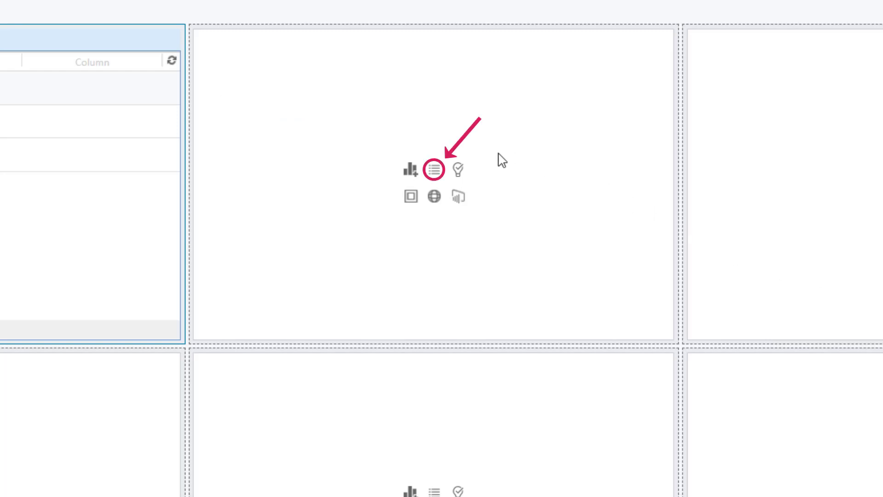
Add an Accounts list with the Connecticut Companies view to the second slot.
{"action": "left_click", "coordinate": [434, 171]}
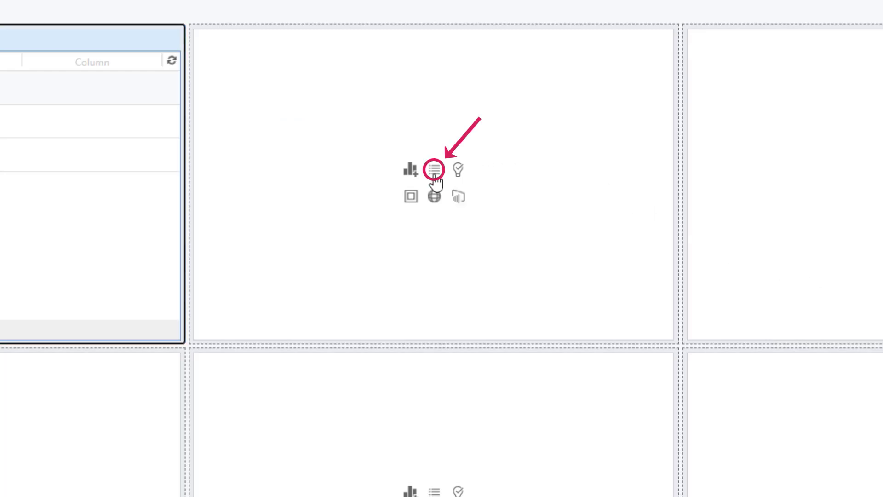
{"action": "left_click", "coordinate": [283, 212]}
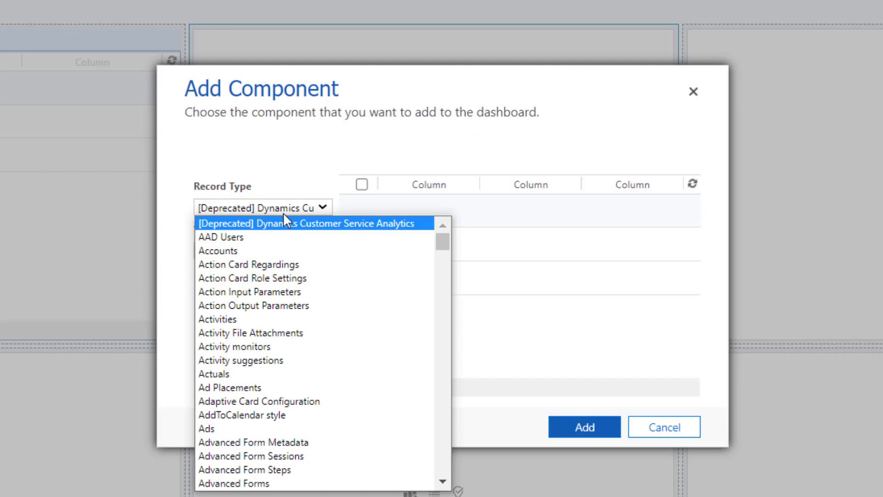
{"action": "left_click", "coordinate": [236, 253]}
{"action": "left_click", "coordinate": [285, 252]}
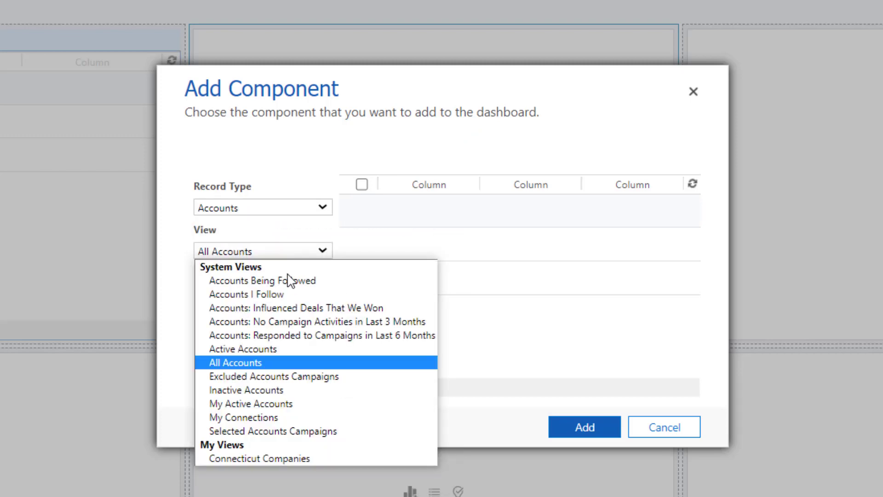
{"action": "left_click", "coordinate": [281, 458]}
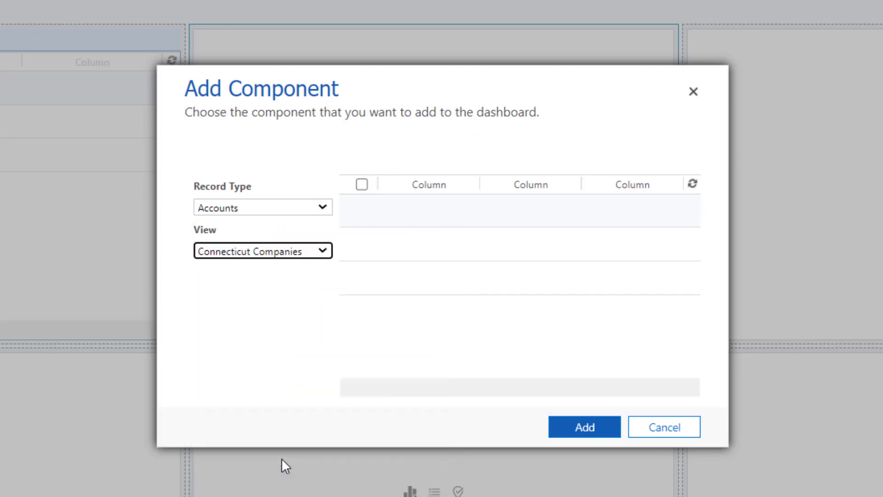
{"action": "left_click", "coordinate": [558, 428]}
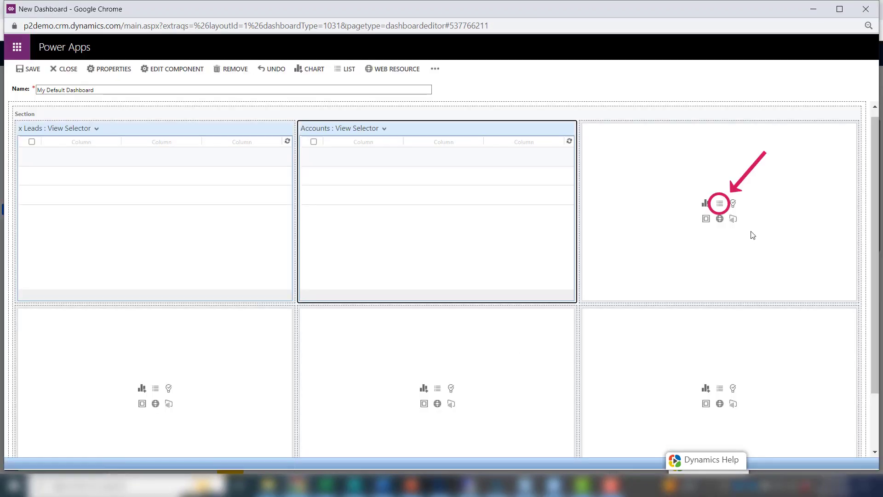
Add an Opportunities list using the My Opportunities view to the third slot.
{"action": "left_click", "coordinate": [721, 206]}
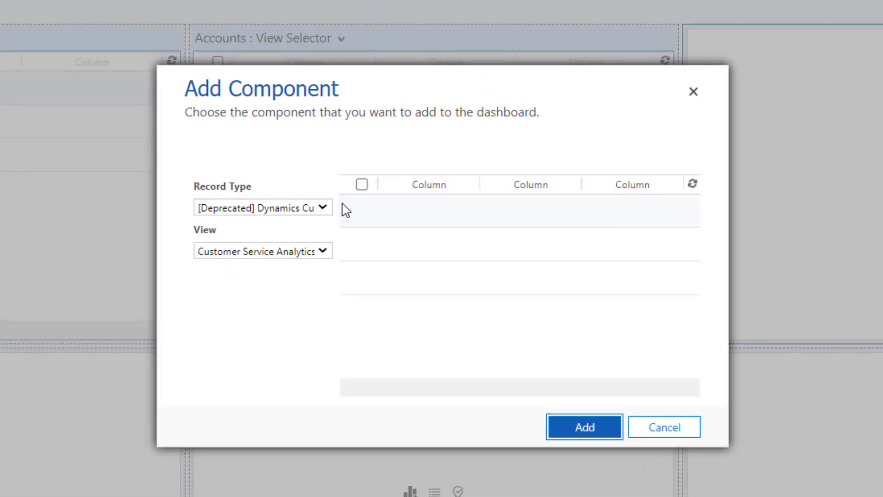
{"action": "left_click", "coordinate": [322, 207]}
{"action": "scroll", "coordinate": [444, 442], "scroll_direction": "down", "scroll_amount": 20}
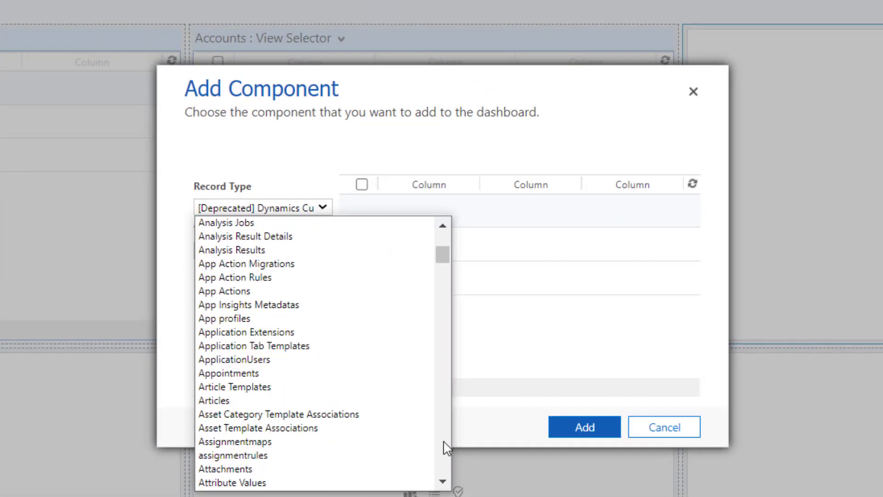
{"action": "scroll", "coordinate": [444, 448], "scroll_direction": "down", "scroll_amount": 20}
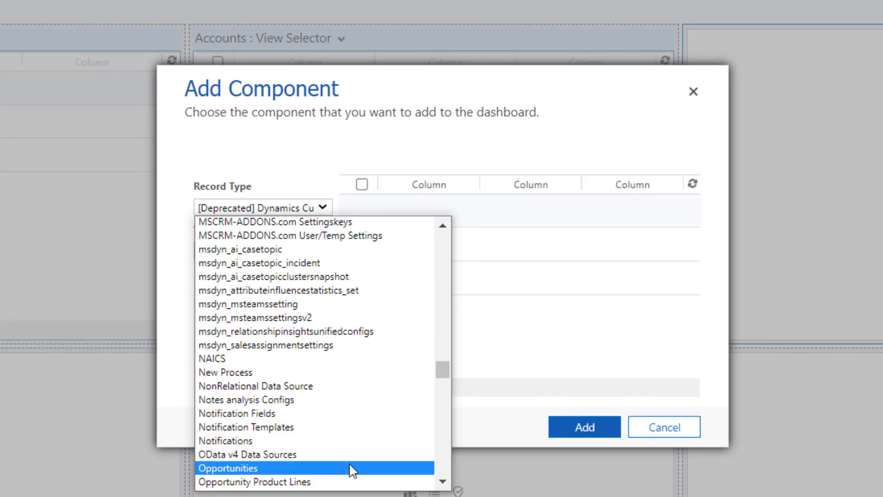
{"action": "left_click", "coordinate": [351, 467]}
{"action": "left_click", "coordinate": [315, 253]}
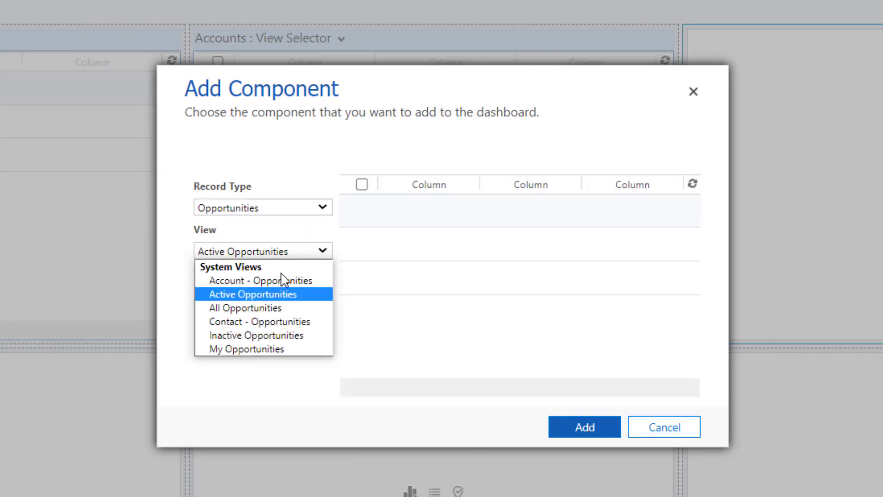
{"action": "left_click", "coordinate": [251, 351]}
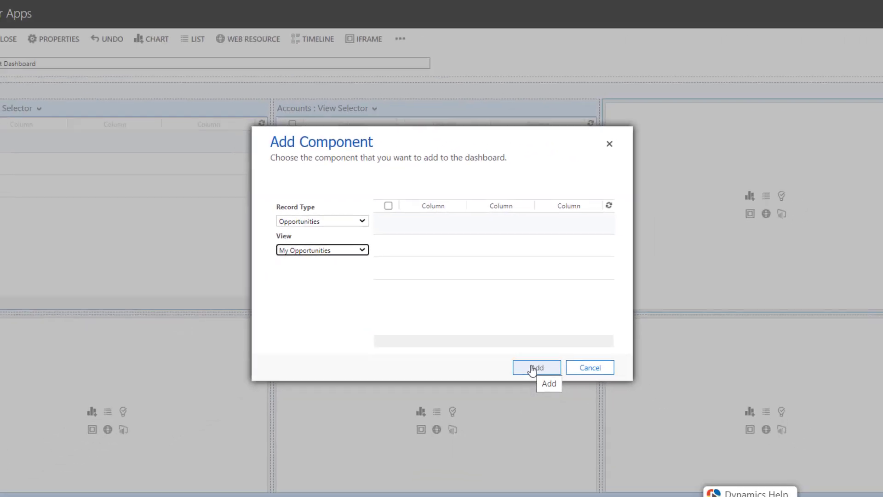
{"action": "left_click", "coordinate": [534, 368]}
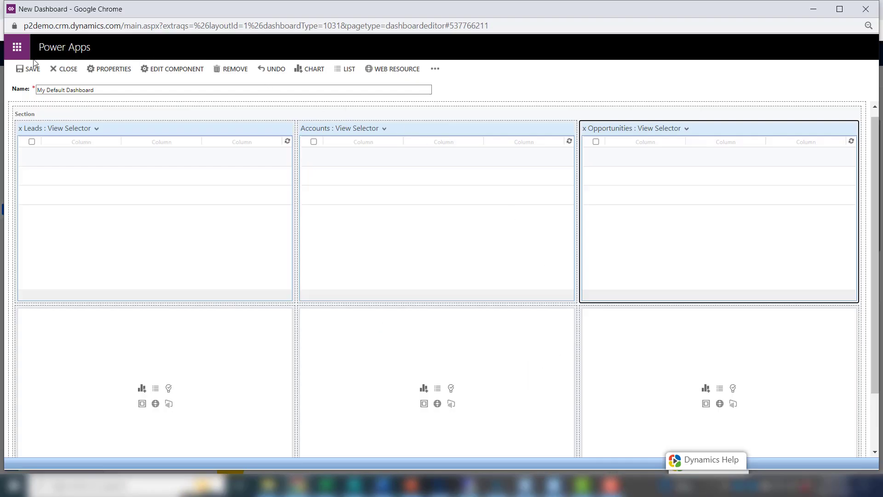
Save and close the designer, then set My Default Dashboard as the default.
{"action": "left_click", "coordinate": [30, 69]}
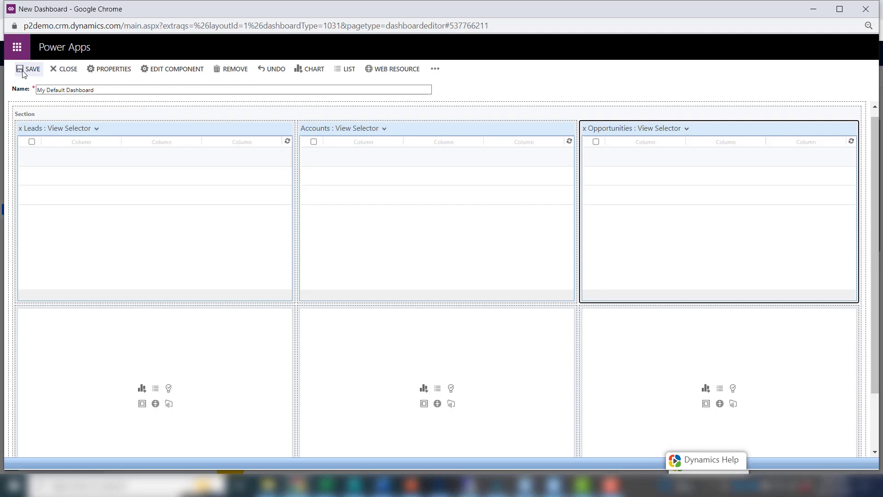
{"action": "left_click", "coordinate": [67, 69]}
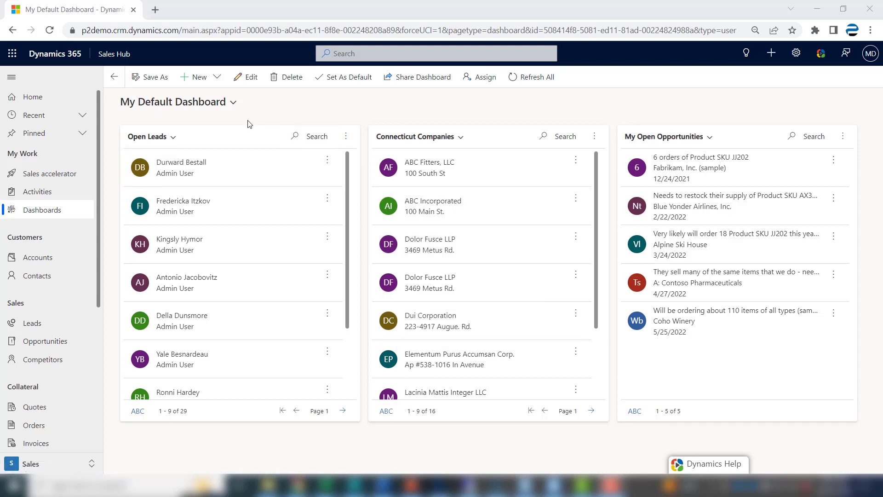
{"action": "left_click", "coordinate": [340, 79]}
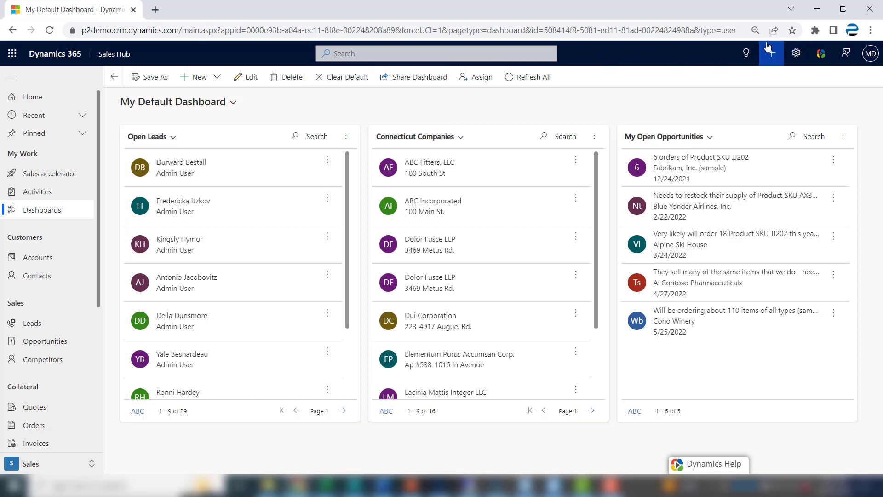
In personal options, keep Default Pane as Sales and set Default Tab to Dashboards.
{"action": "left_click", "coordinate": [796, 53]}
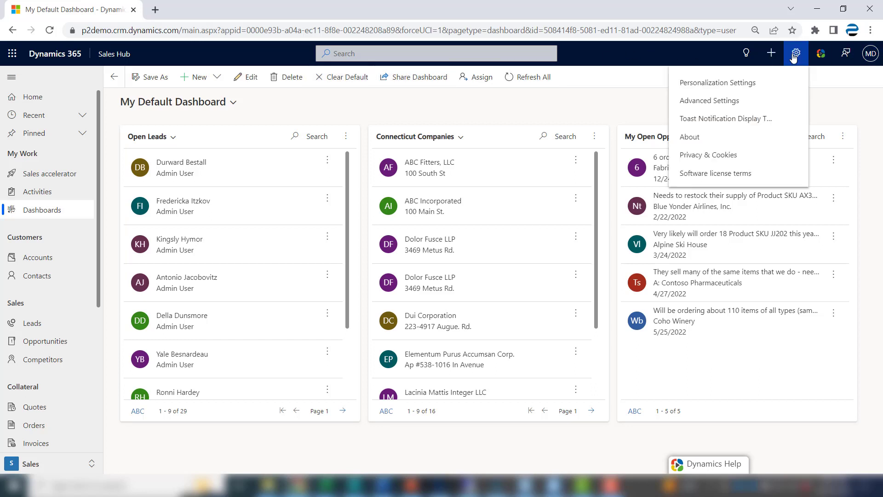
{"action": "left_click", "coordinate": [742, 82]}
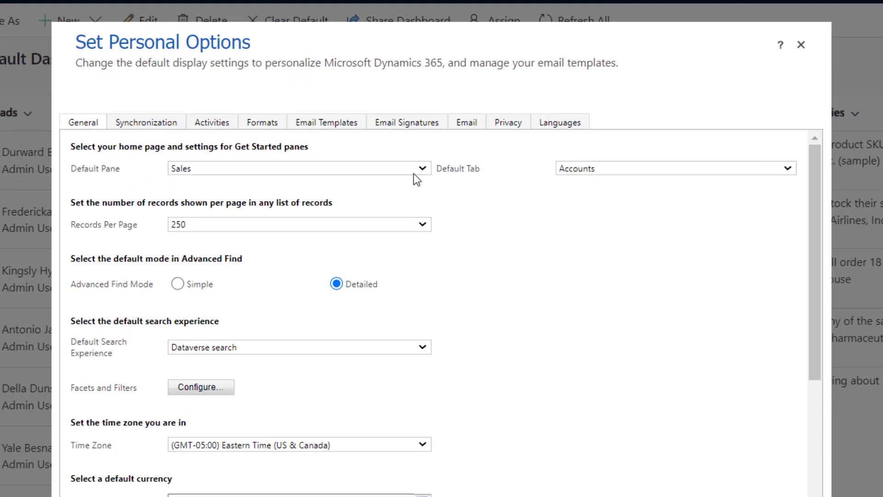
{"action": "left_click", "coordinate": [426, 173]}
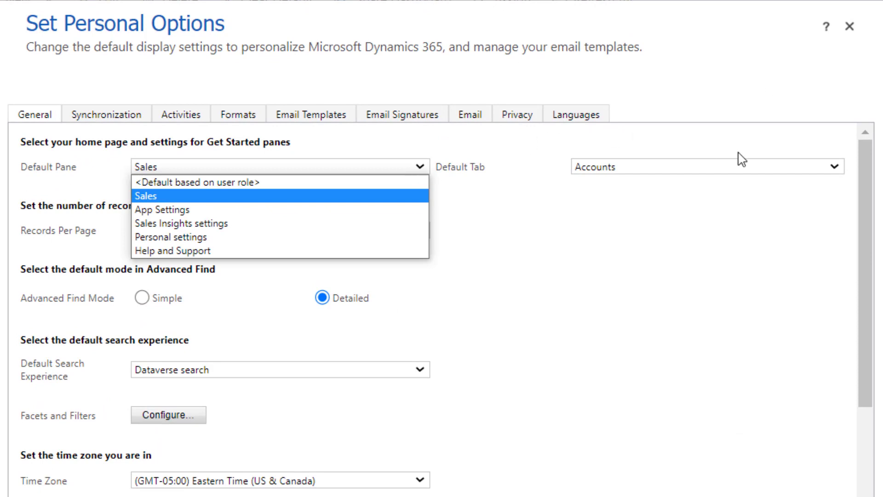
{"action": "left_click", "coordinate": [837, 169]}
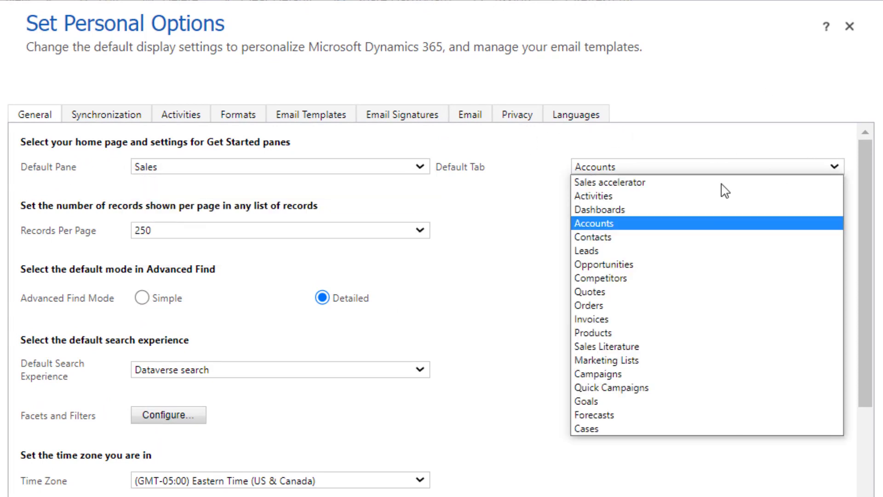
{"action": "left_click", "coordinate": [604, 205]}
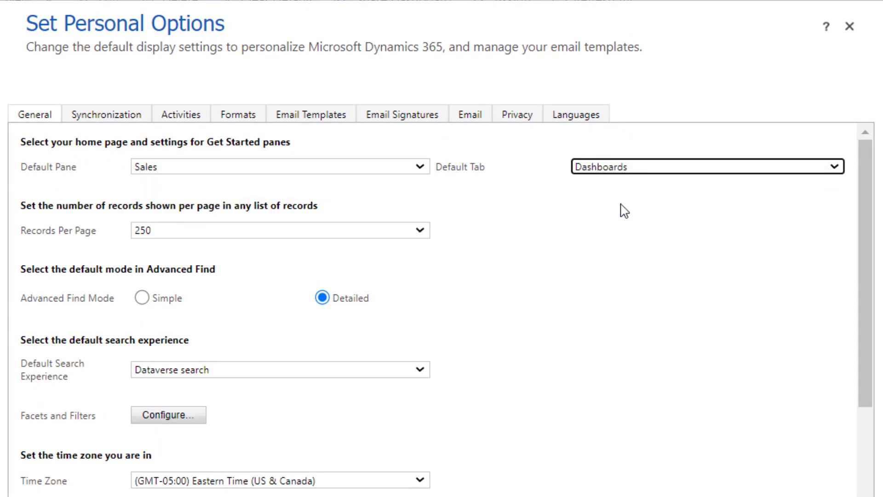